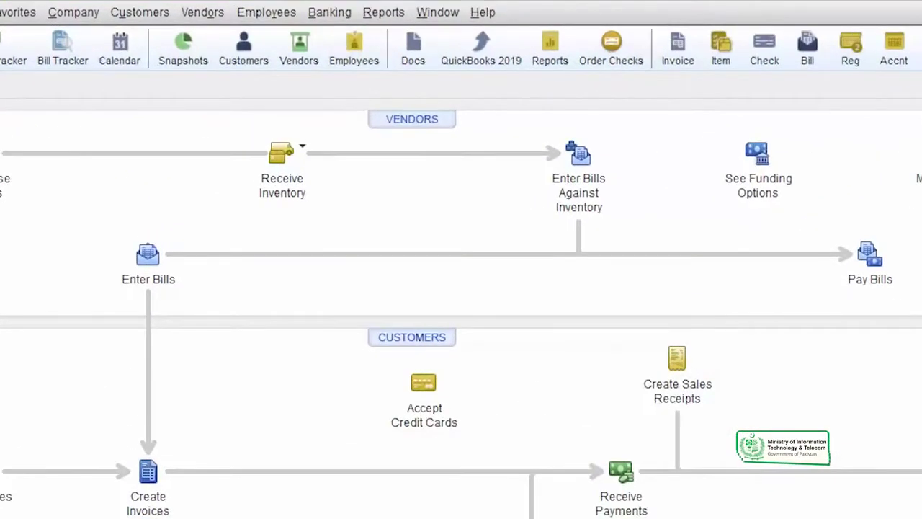
Open the Profit & Loss Detail report from the Report Center in a maximized window and widen its Class column.
left_click(382, 15)
key("Escape")
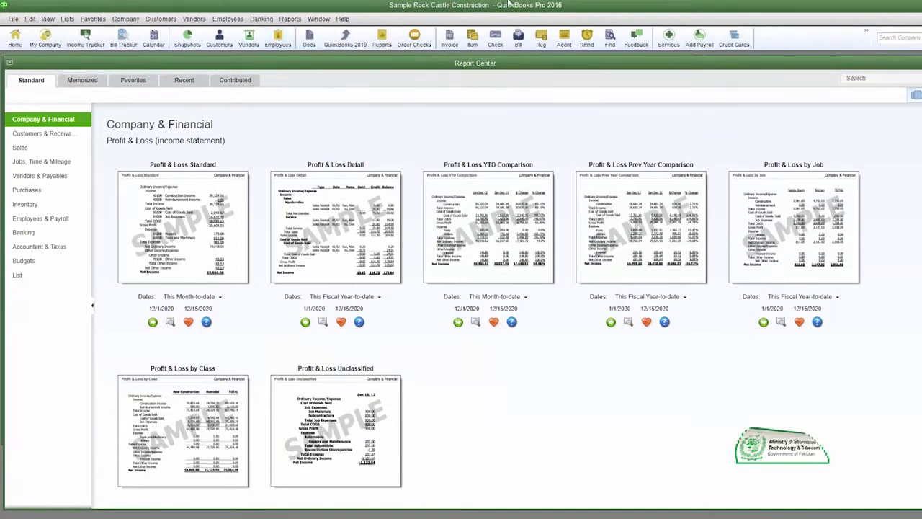
double_click(364, 234)
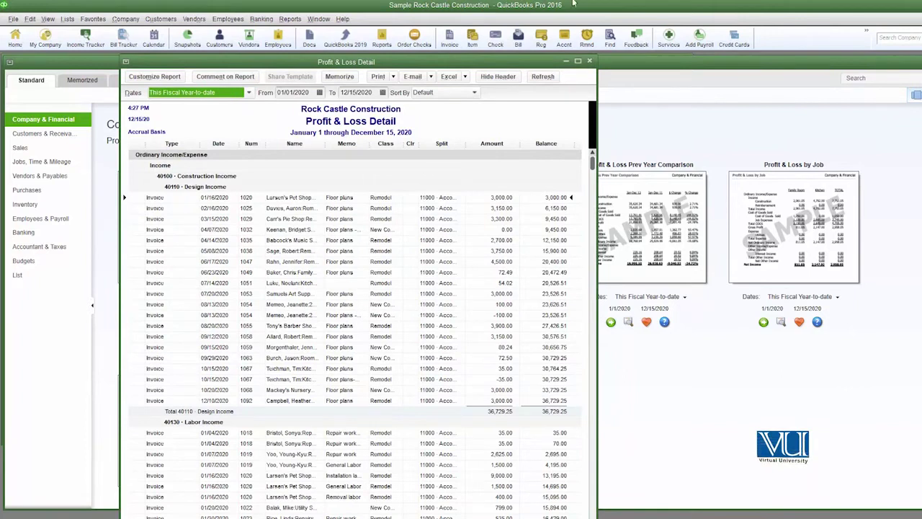
left_click(578, 61)
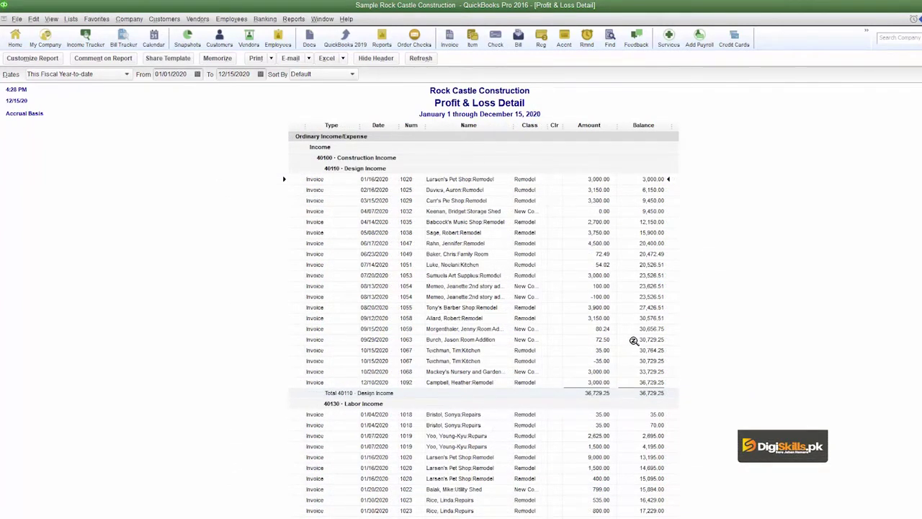
left_click_drag(549, 125, 598, 128)
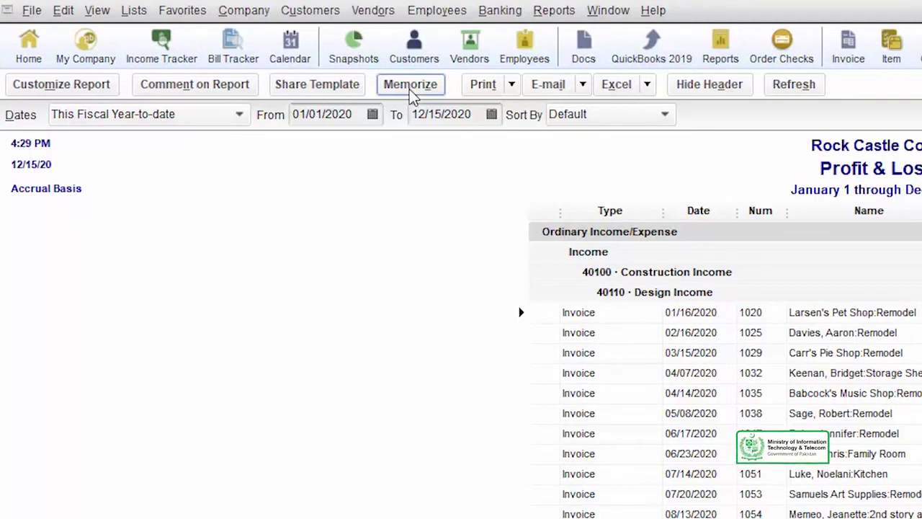
Memorize the report as "Profit & Loss Detail Customized" in the Accountant memorized report group.
left_click(409, 89)
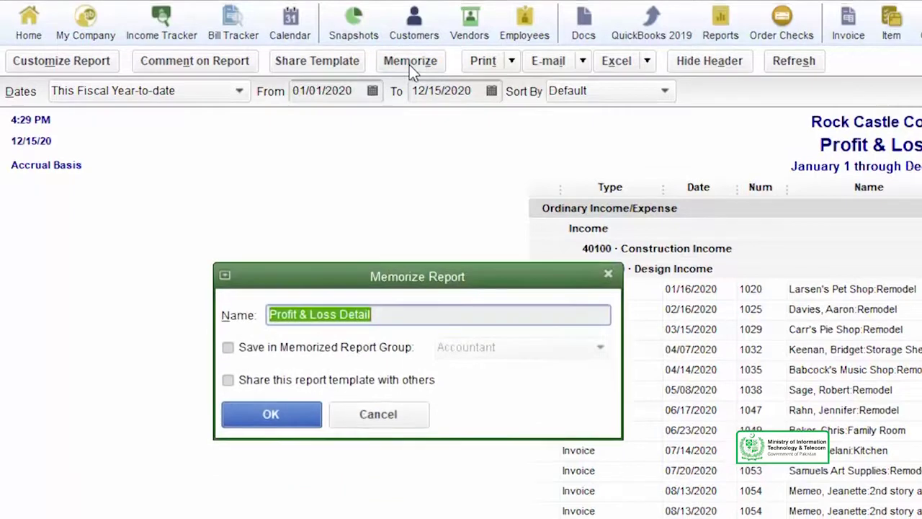
left_click(436, 238)
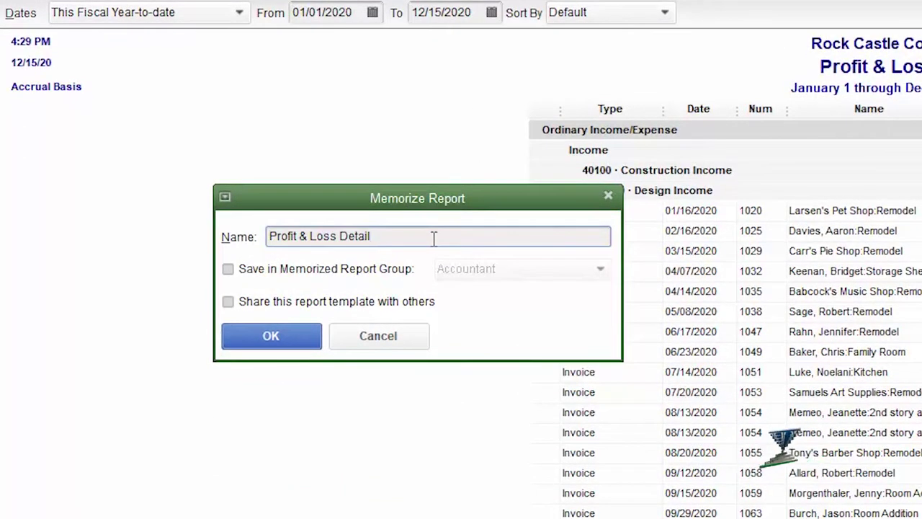
type("Customized")
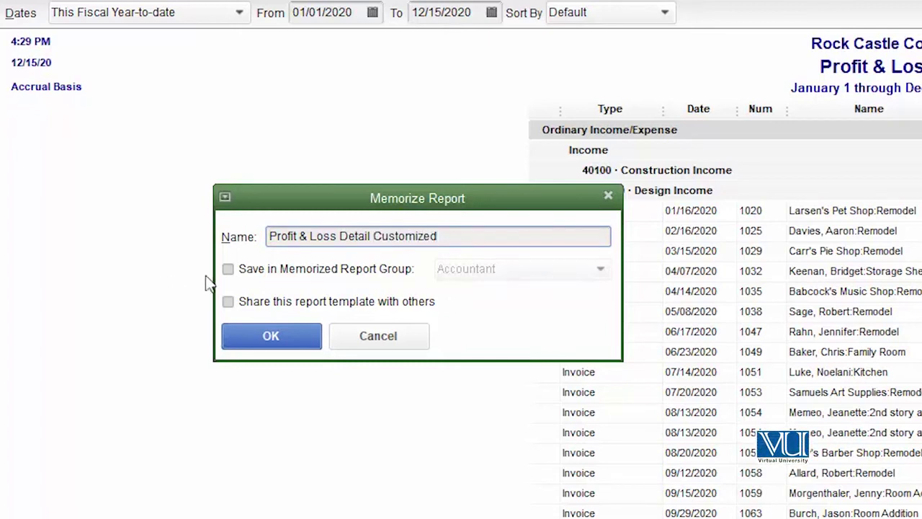
left_click(227, 269)
left_click(598, 271)
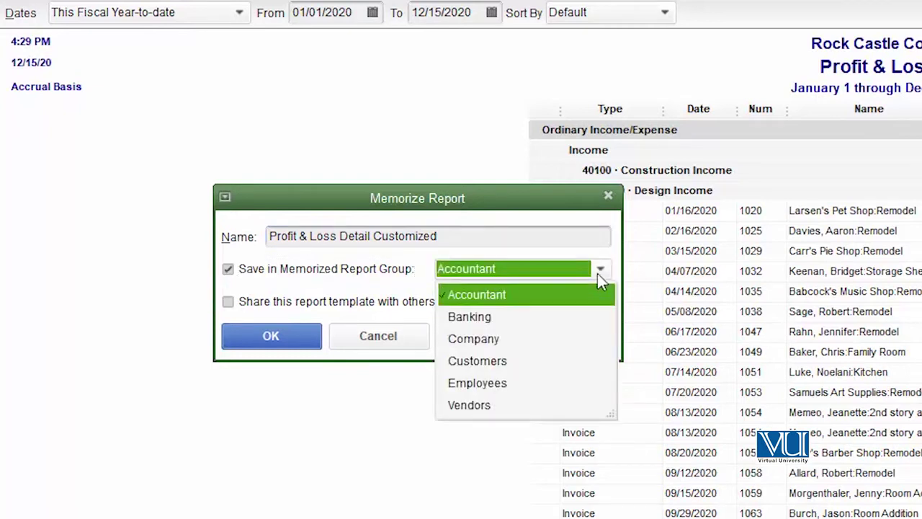
left_click(293, 344)
left_click(294, 344)
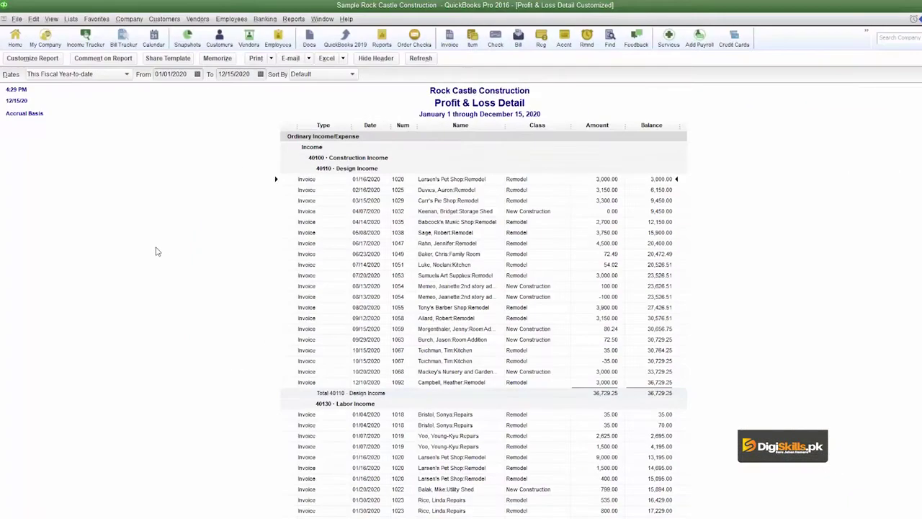
Close the report and the Report Center, and reopen Profit & Loss Detail Customized from the Accountant memorized reports.
key("Escape")
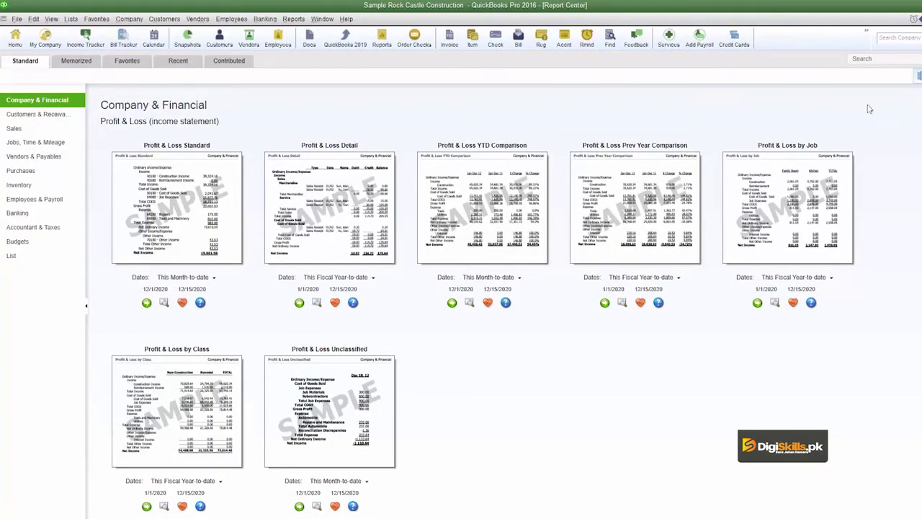
key("Escape")
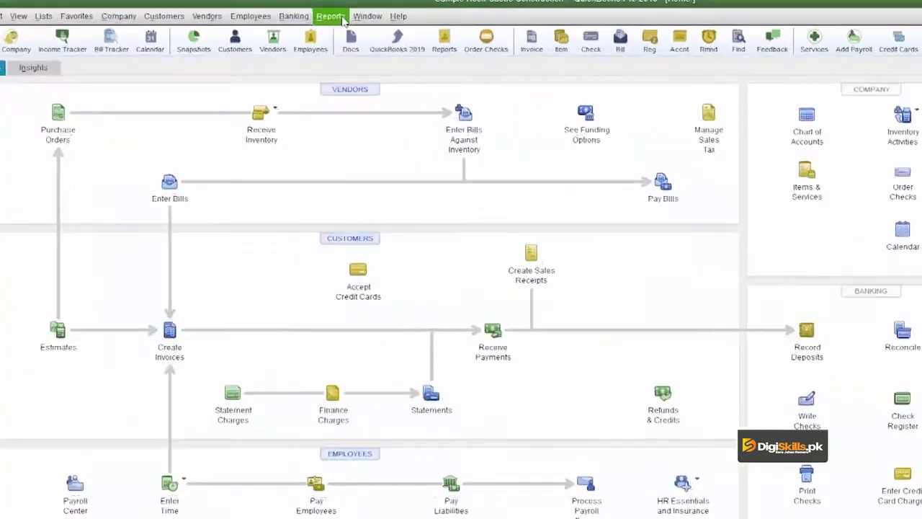
left_click(293, 19)
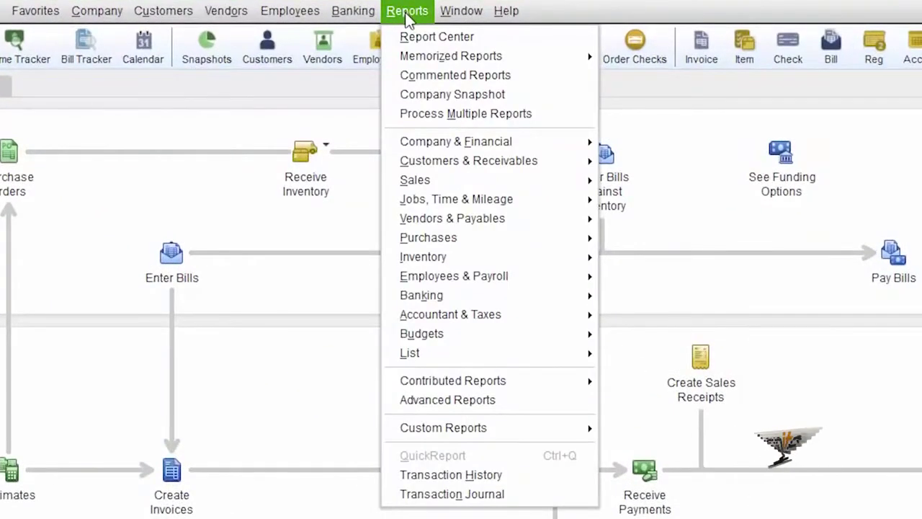
mouse_move(430, 63)
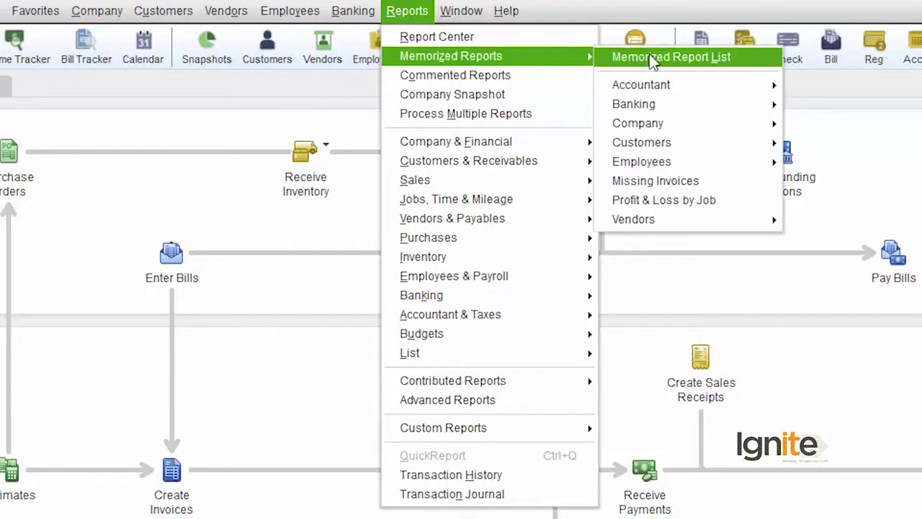
mouse_move(687, 87)
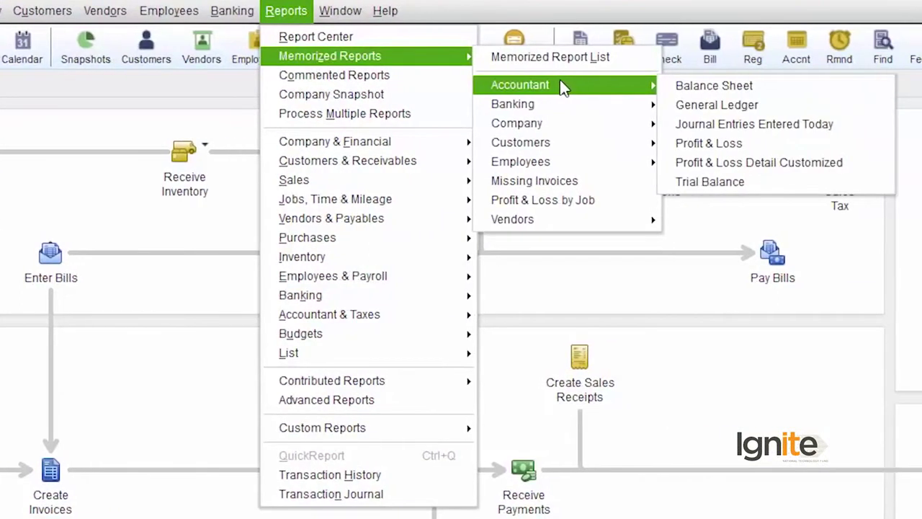
left_click(755, 168)
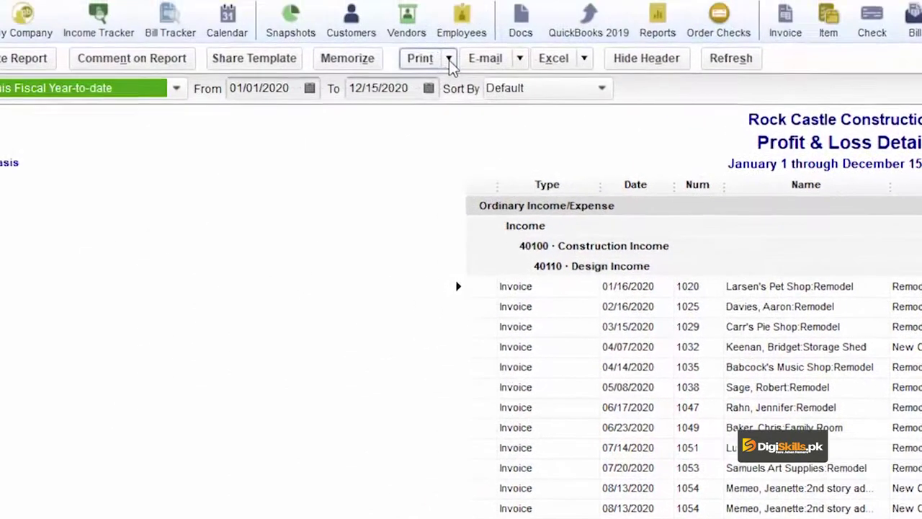
Preview the report's printout for the HP LaserJet M402dn printer and leave without printing.
left_click(449, 59)
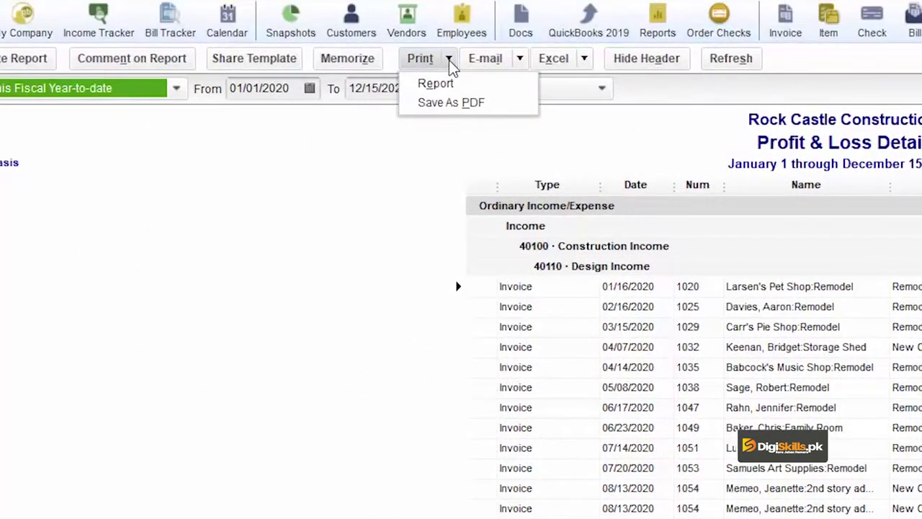
left_click(451, 85)
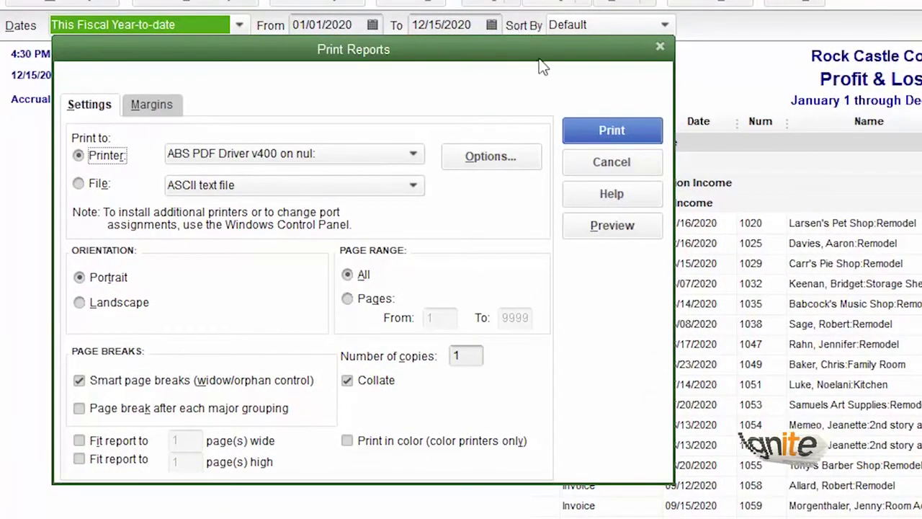
left_click(415, 154)
left_click(400, 202)
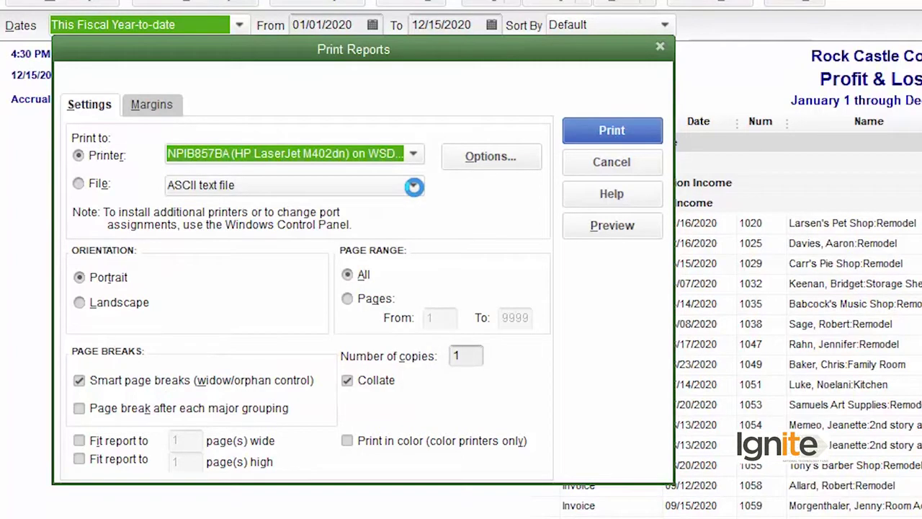
left_click(655, 225)
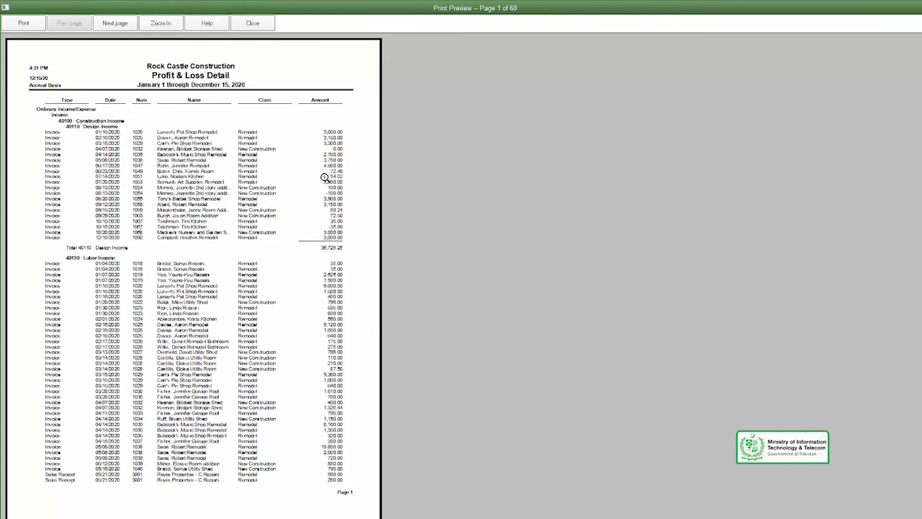
left_click(252, 23)
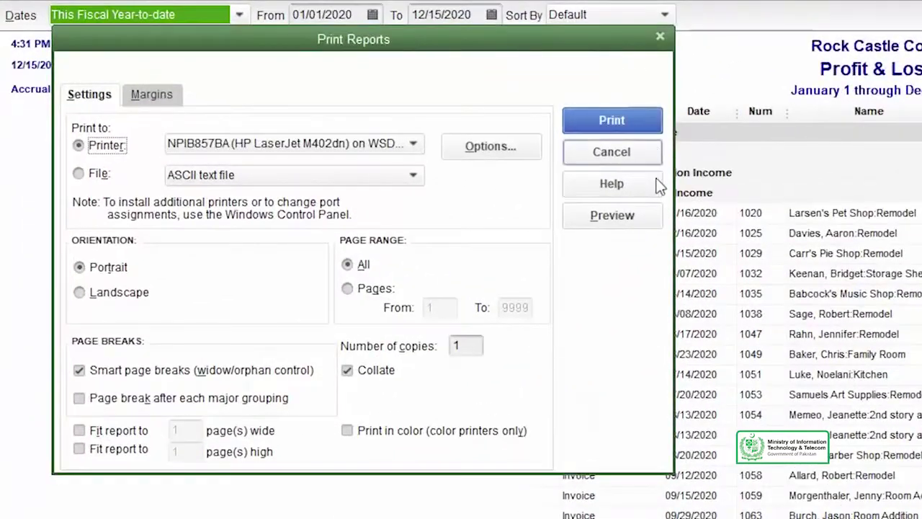
left_click(632, 154)
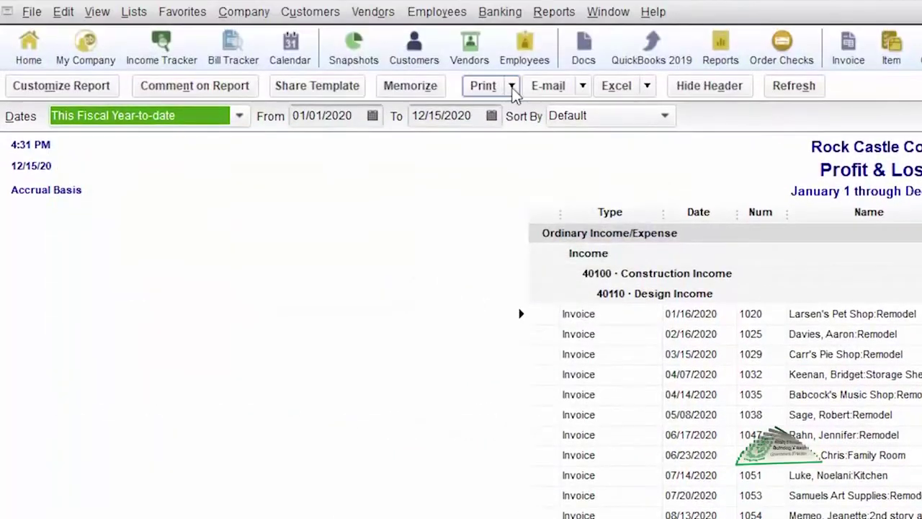
Open the option for saving the report as a PDF document.
left_click(511, 86)
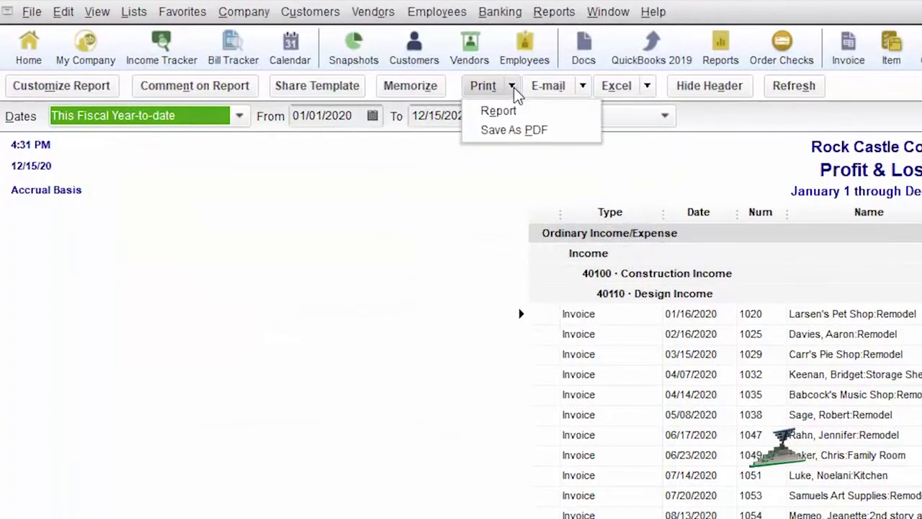
left_click(529, 132)
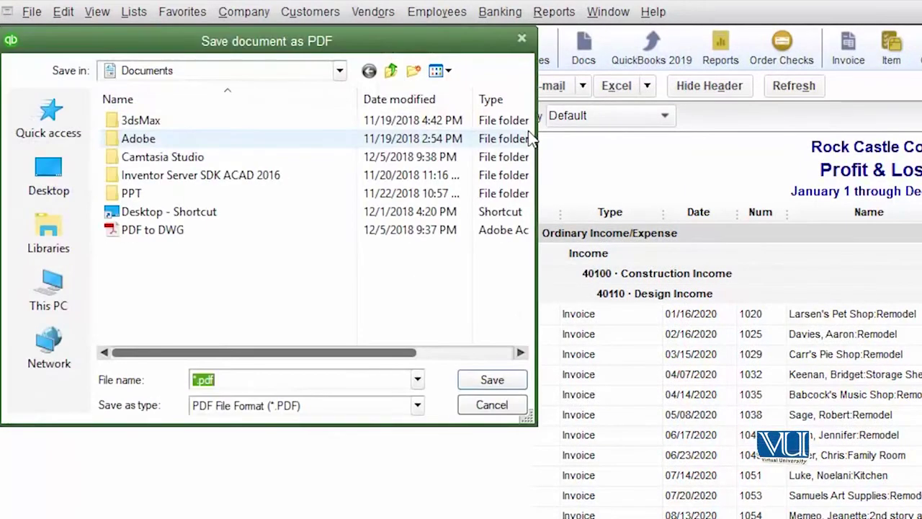
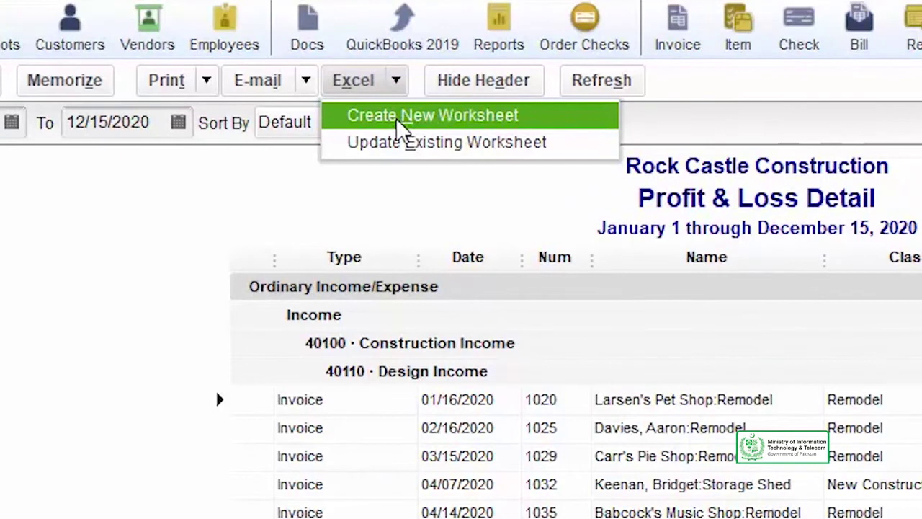
Export the report to Excel as a new worksheet in a new workbook.
left_click(366, 115)
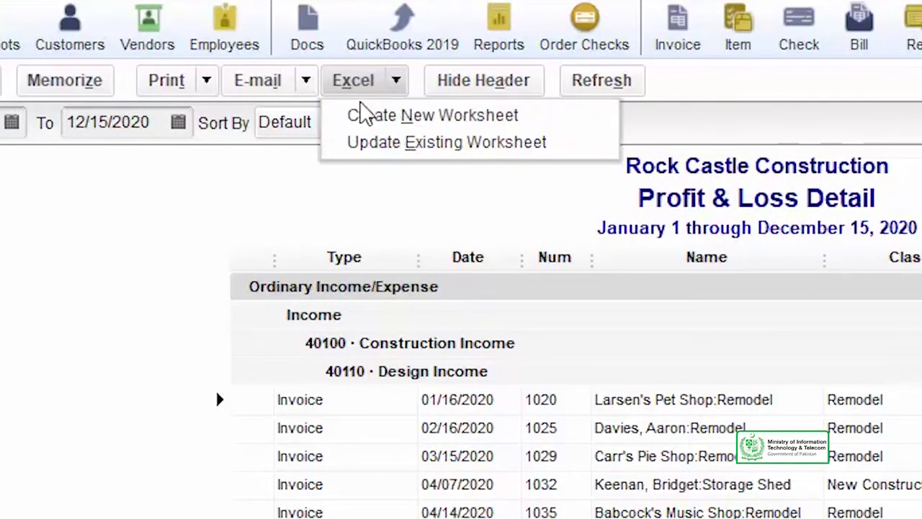
left_click(373, 117)
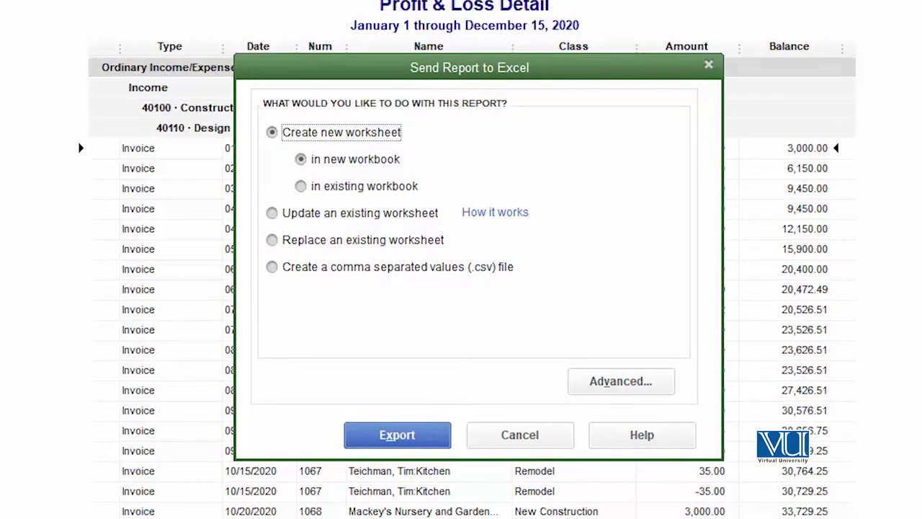
left_click(404, 439)
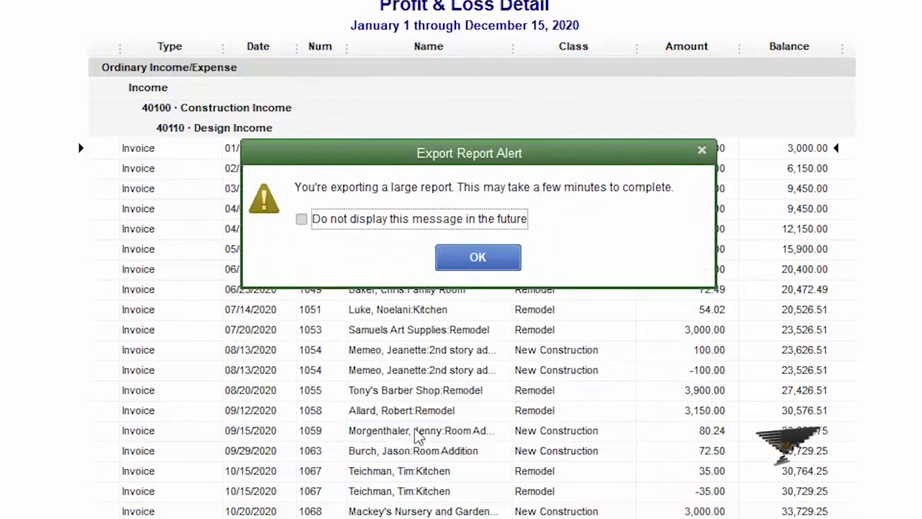
left_click(489, 266)
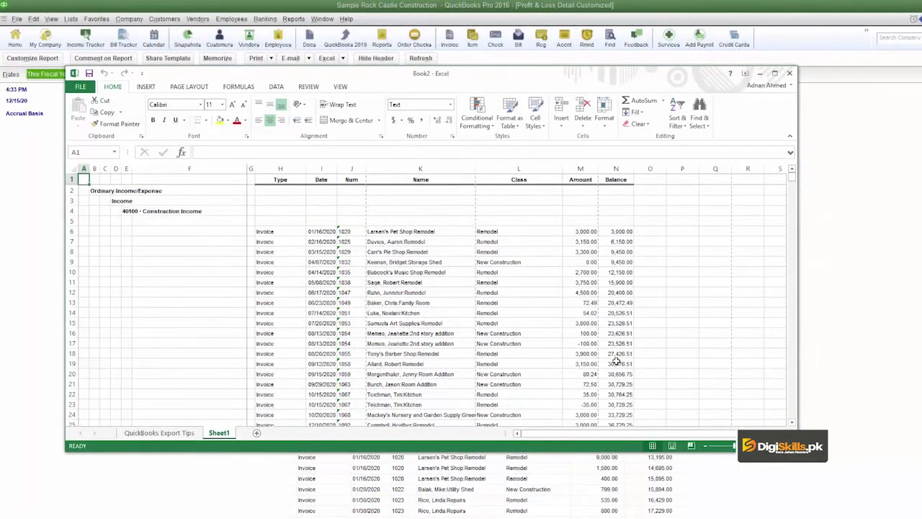
Reposition the exported workbook's Excel window to compare it with the QuickBooks report, and view it maximized.
left_click_drag(448, 81, 660, 315)
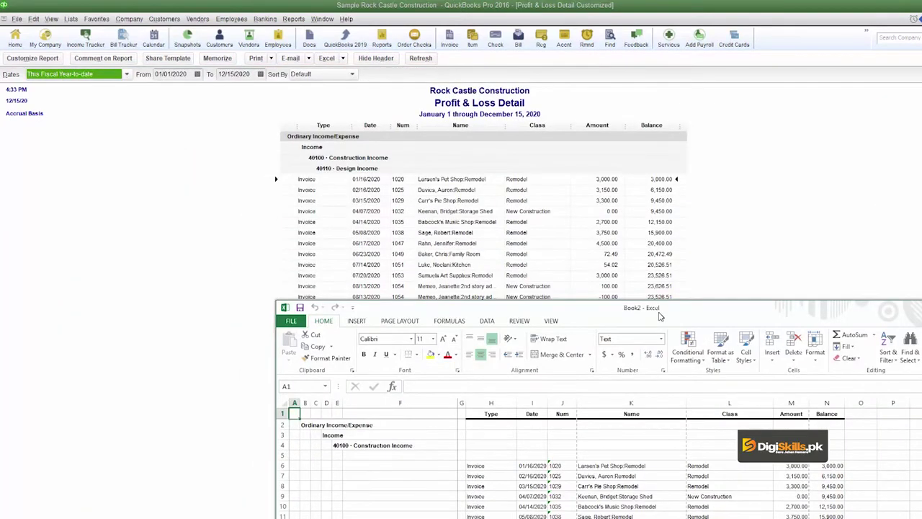
left_click_drag(658, 315, 581, 120)
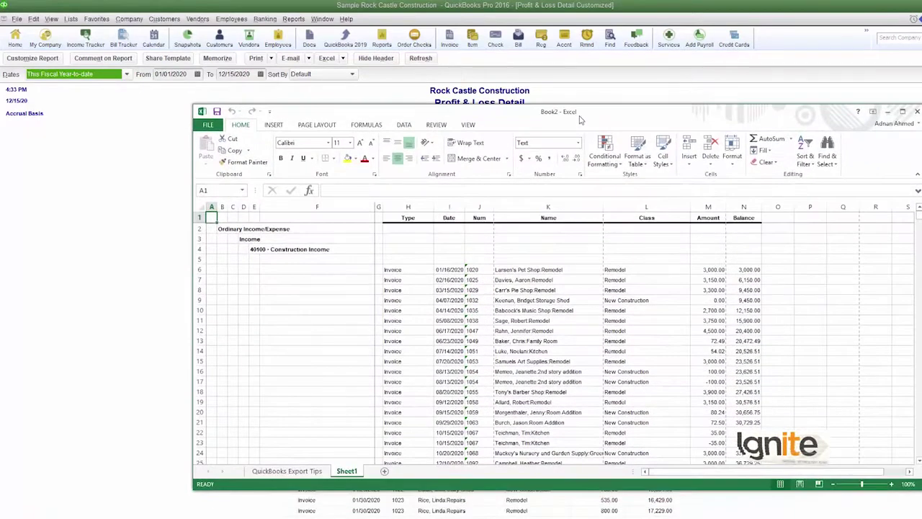
left_click(903, 111)
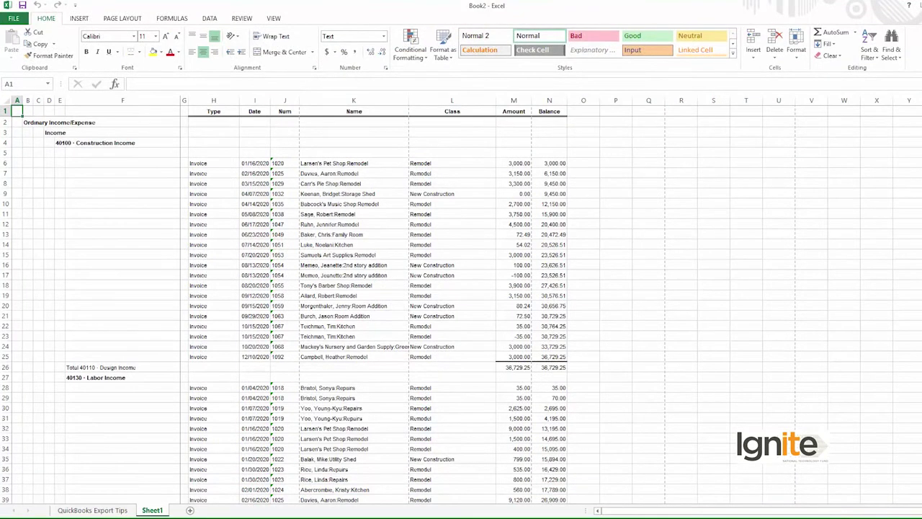
key("super+Down")
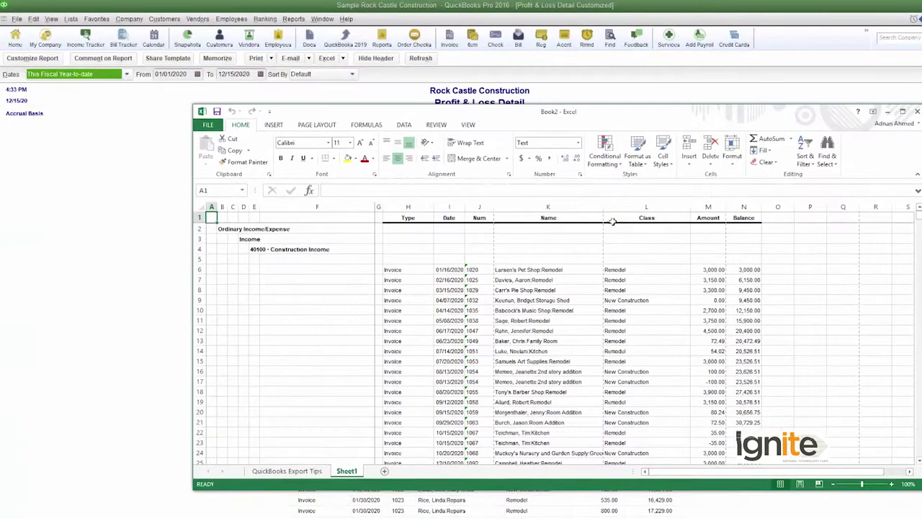
left_click_drag(628, 119, 572, 205)
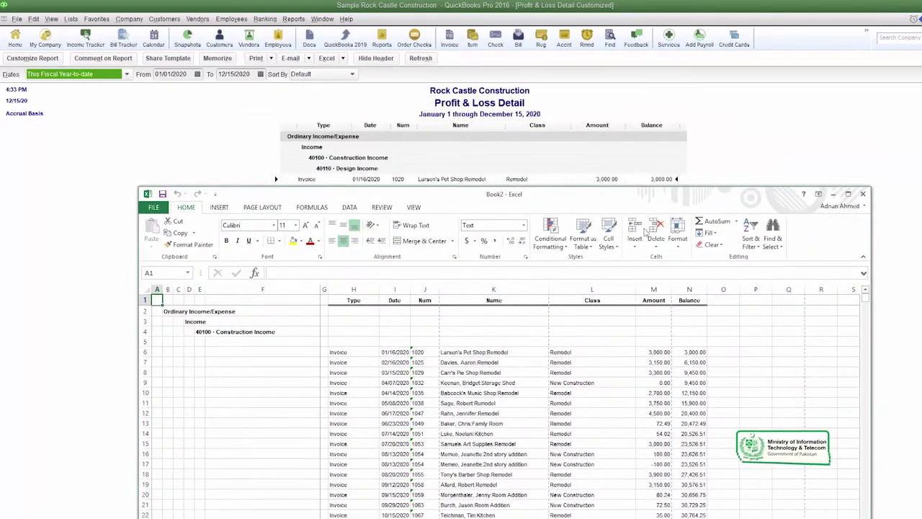
left_click_drag(657, 195, 657, 234)
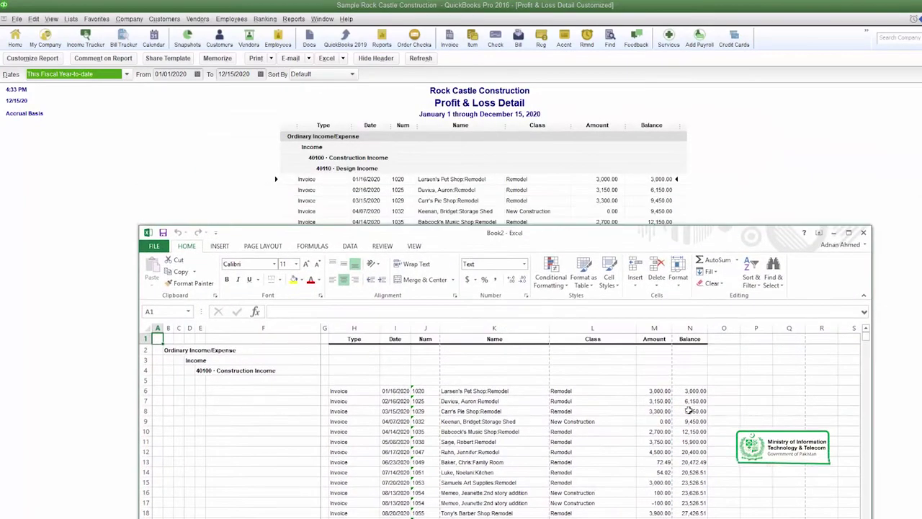
left_click(849, 233)
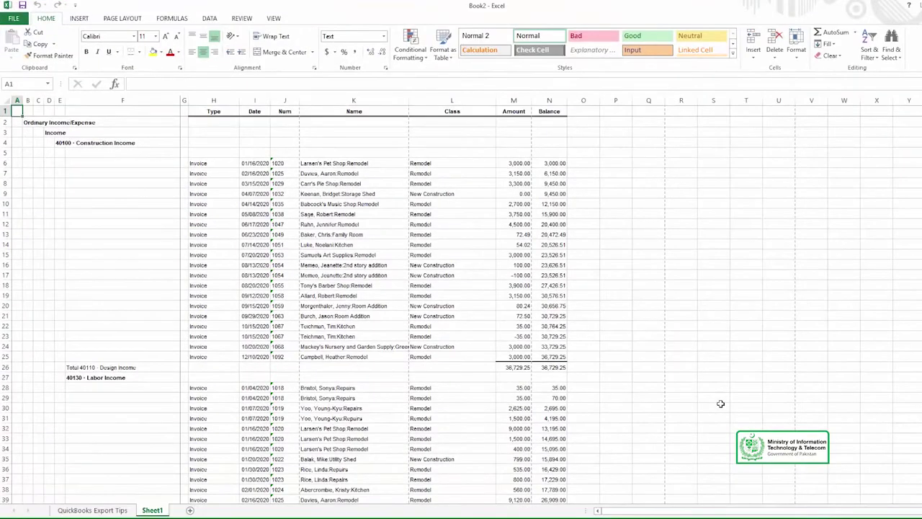